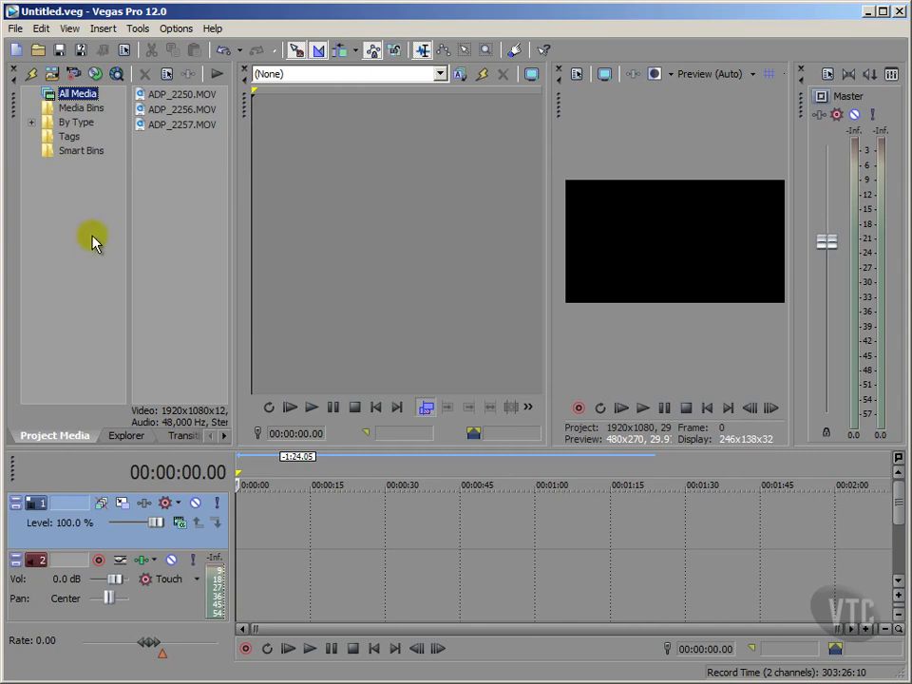
# - Place ADP_2250.MOV, ADP_2256.MOV and ADP_2257.MOV end to end on the timeline
pyautogui.moveTo(143, 99); pyautogui.dragTo(246, 543)
pyautogui.moveTo(139, 117); pyautogui.dragTo(668, 554)
pyautogui.moveTo(148, 125); pyautogui.dragTo(774, 555)
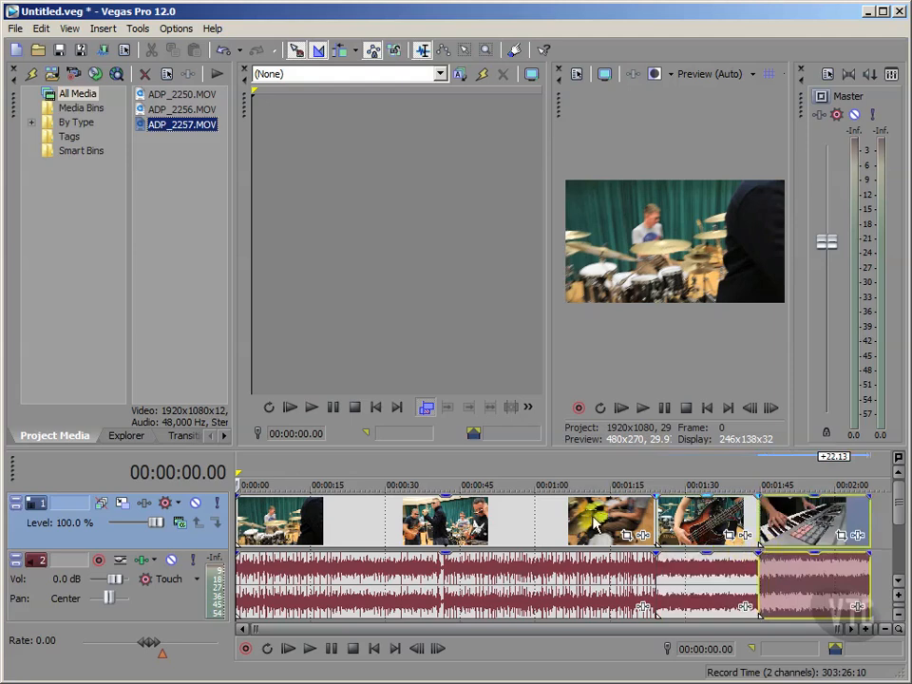
pyautogui.click(105, 342)
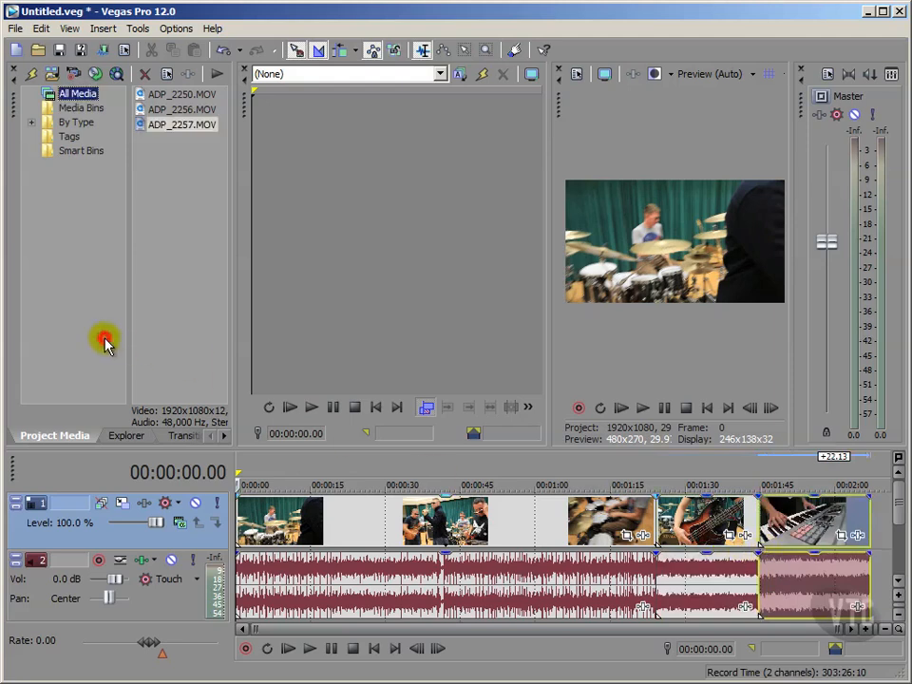
pyautogui.click(272, 479)
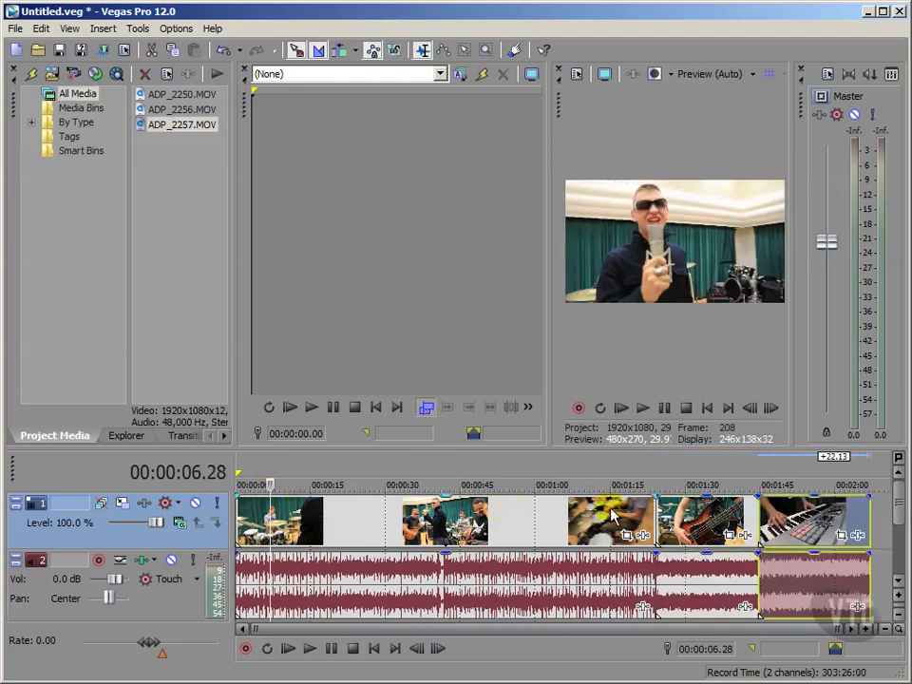
pyautogui.click(702, 478)
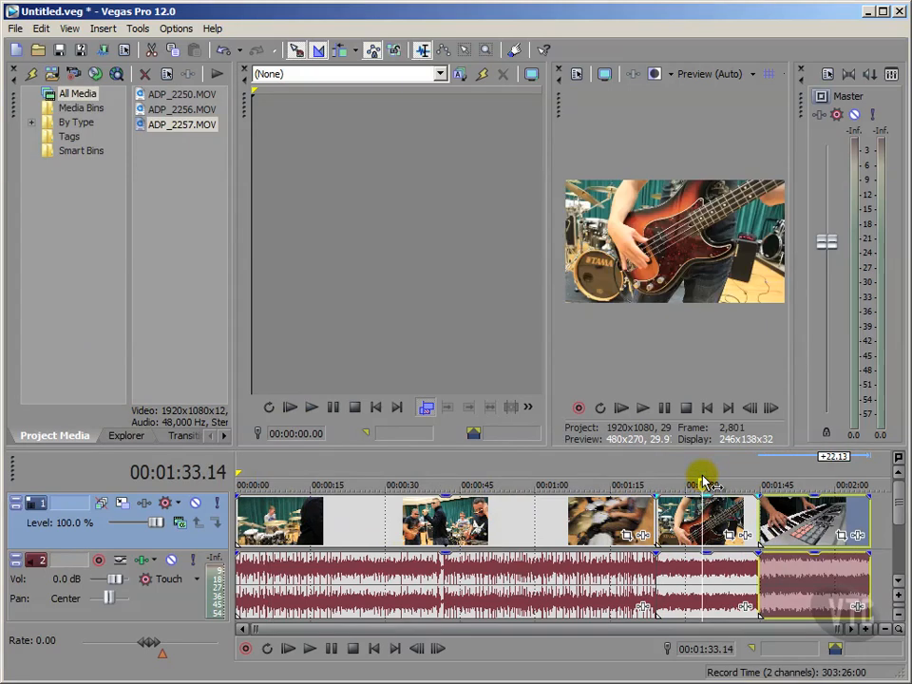
pyautogui.click(788, 476)
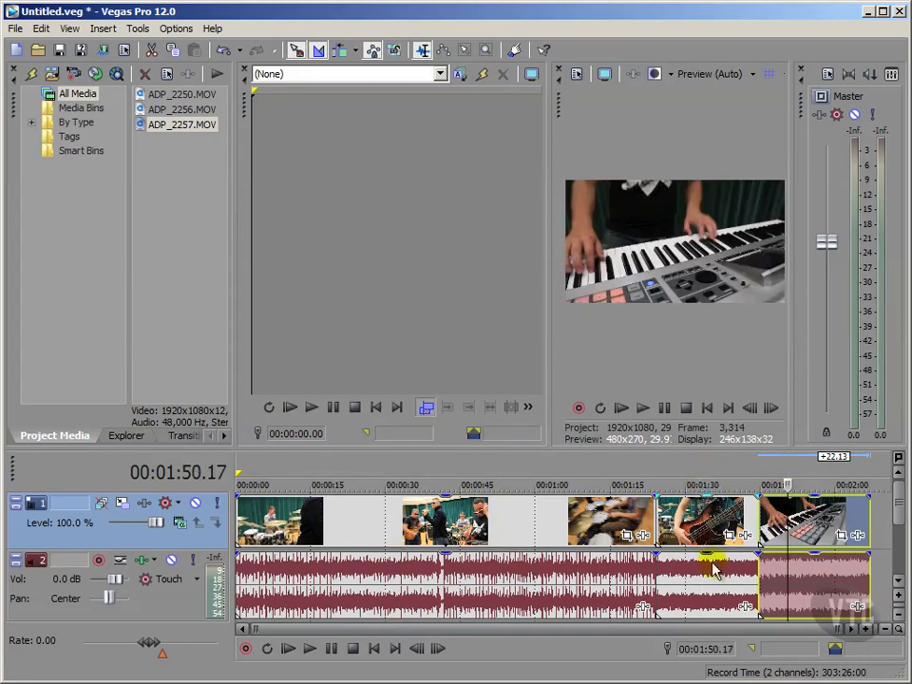
pyautogui.click(883, 520)
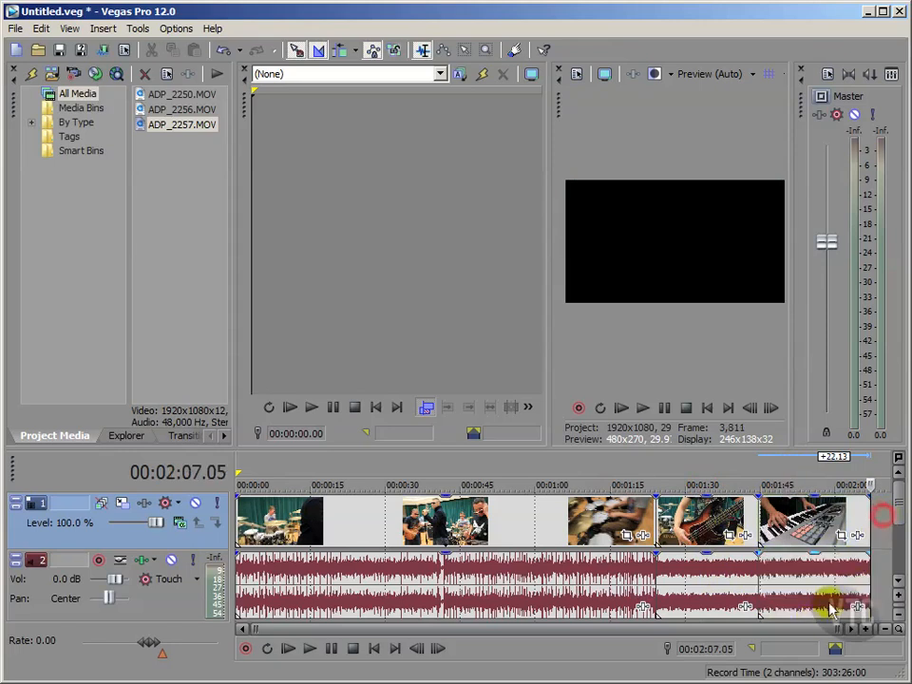
pyautogui.click(706, 407)
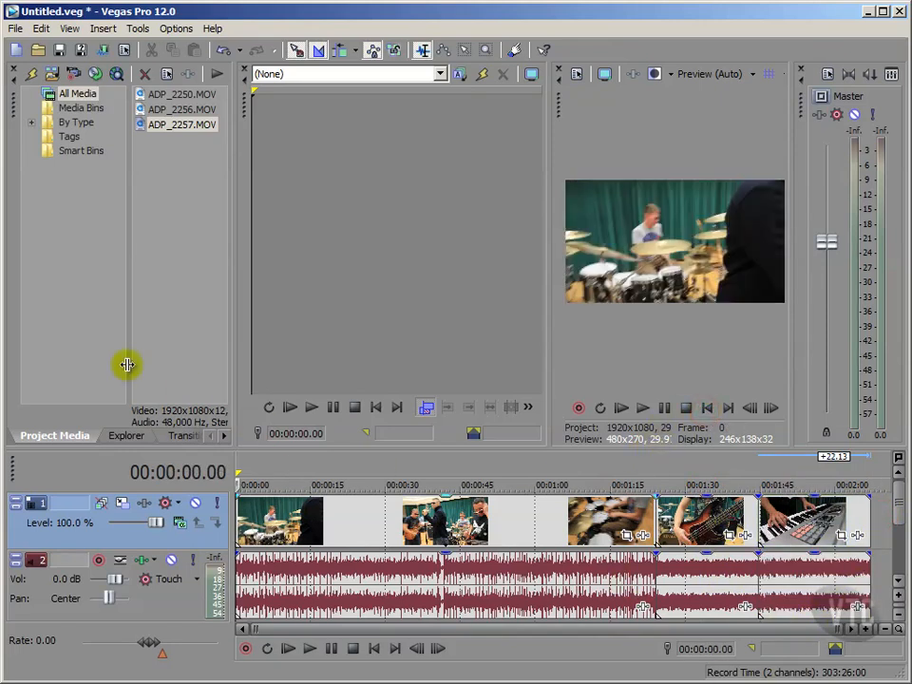
pyautogui.click(71, 346)
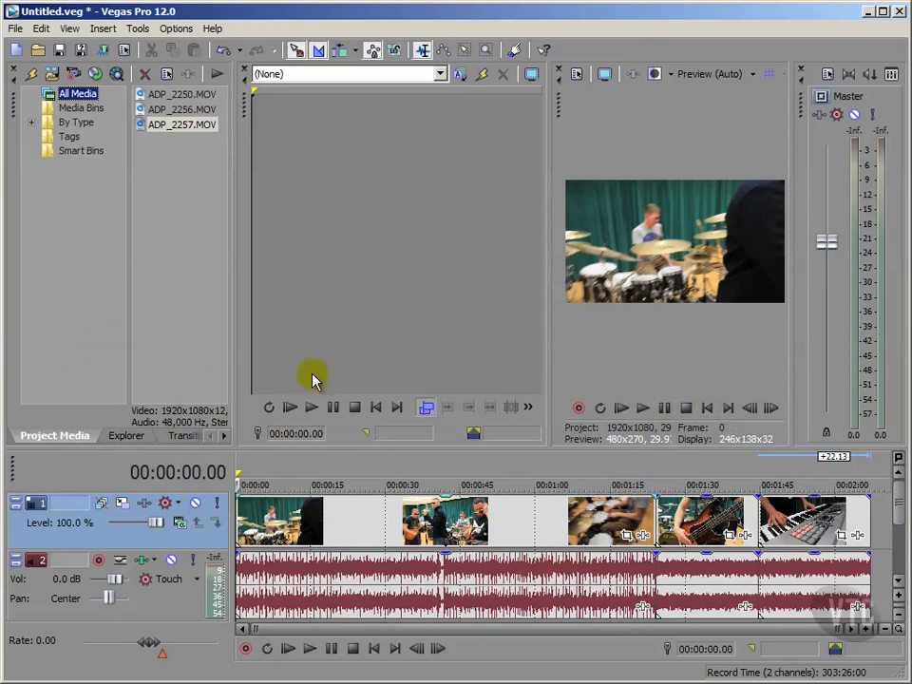
pyautogui.click(685, 520)
# - Delete the bass clip and slide the keyboard clip left against the first clip
pyautogui.click(684, 521)
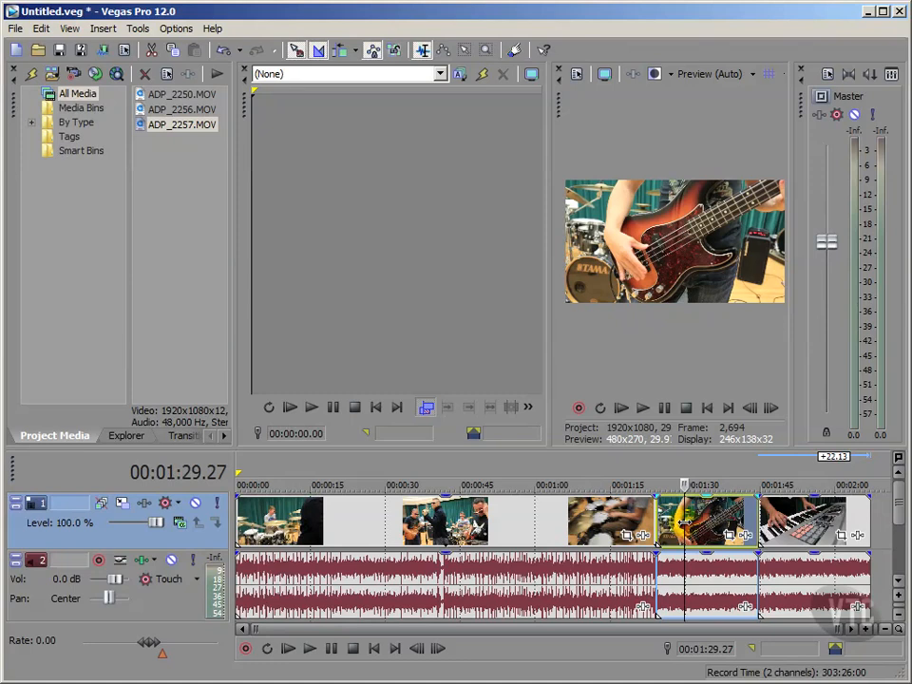
pyautogui.press('Delete')
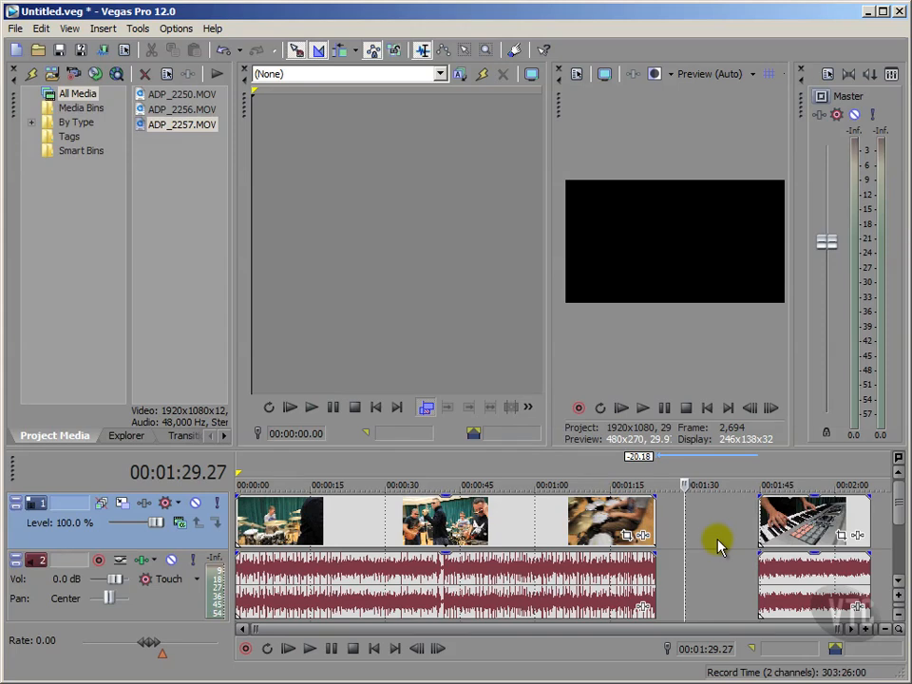
pyautogui.click(785, 525)
pyautogui.moveTo(785, 525); pyautogui.dragTo(681, 526)
pyautogui.click(378, 651)
pyautogui.click(98, 376)
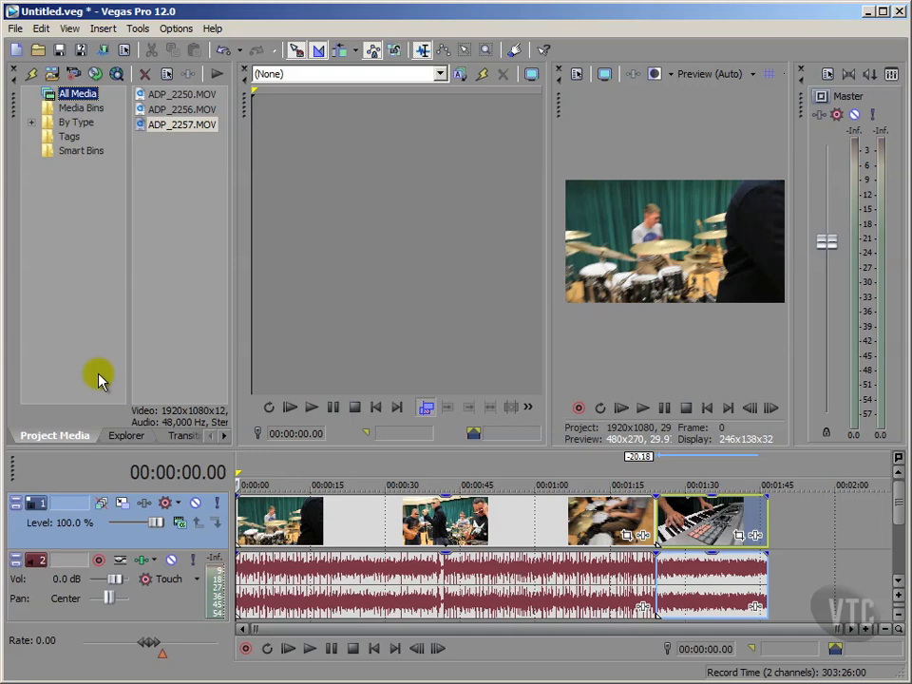
# - Undo to restore the bass clip, then delete it again, leaving a roughly 20-second gap
pyautogui.click(220, 53)
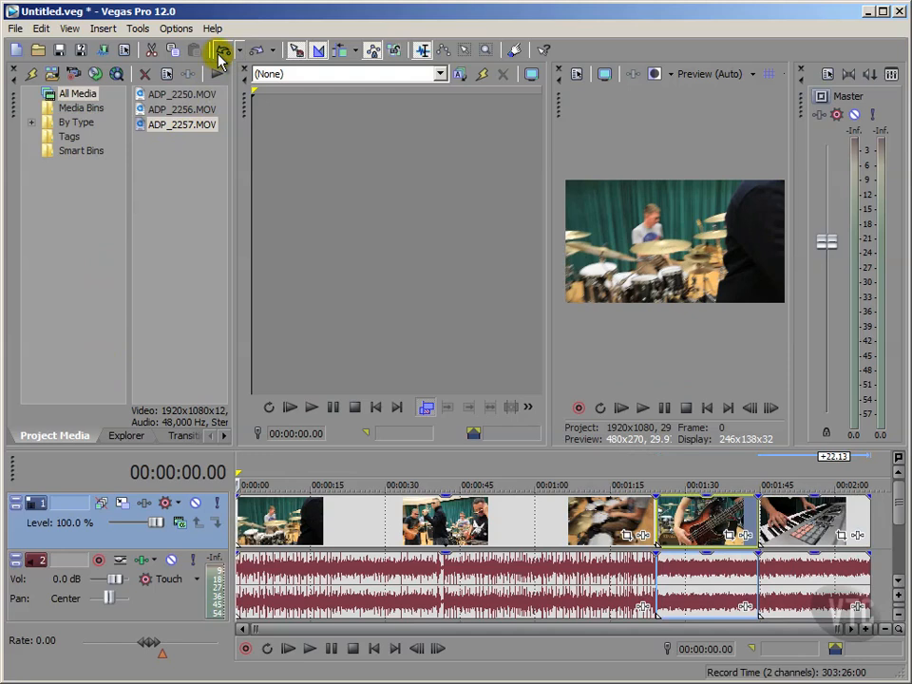
pyautogui.click(96, 330)
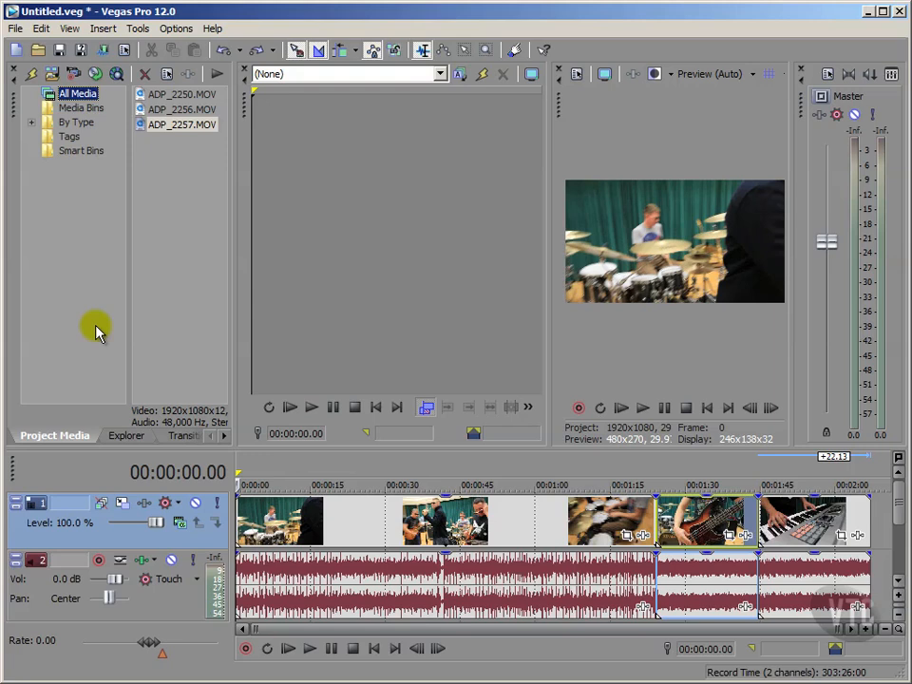
pyautogui.click(689, 535)
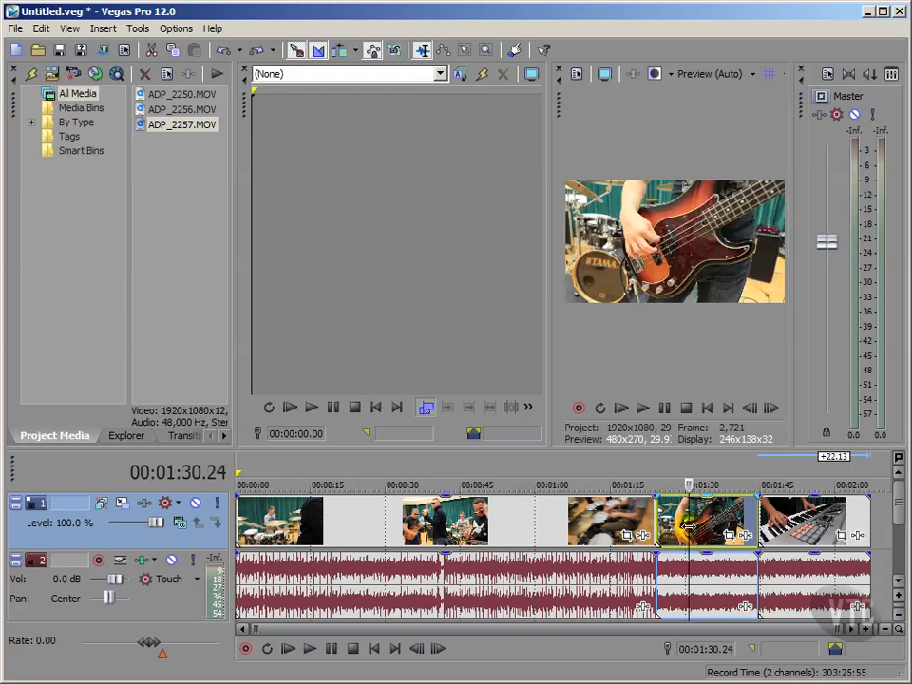
pyautogui.press('Delete')
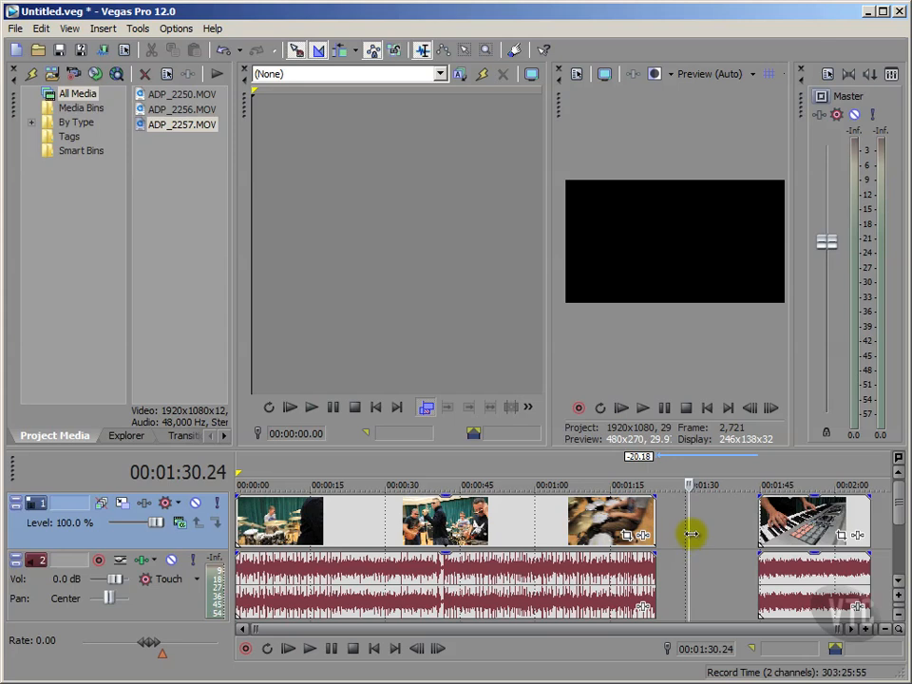
# - Close the gap with Edit > Post-Edit Ripple > Affected Tracks
pyautogui.click(41, 28)
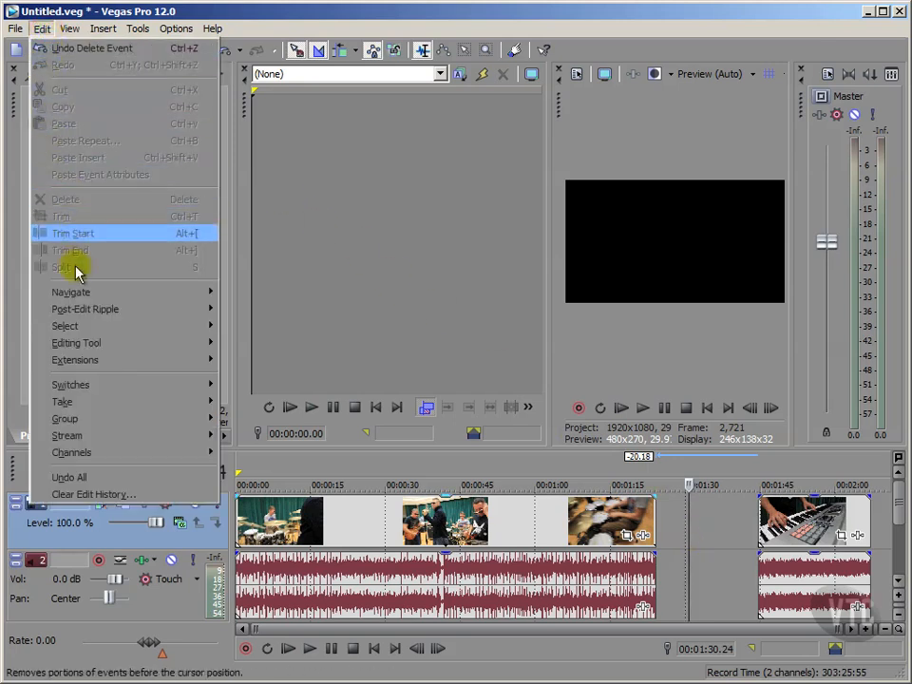
pyautogui.moveTo(75, 316)
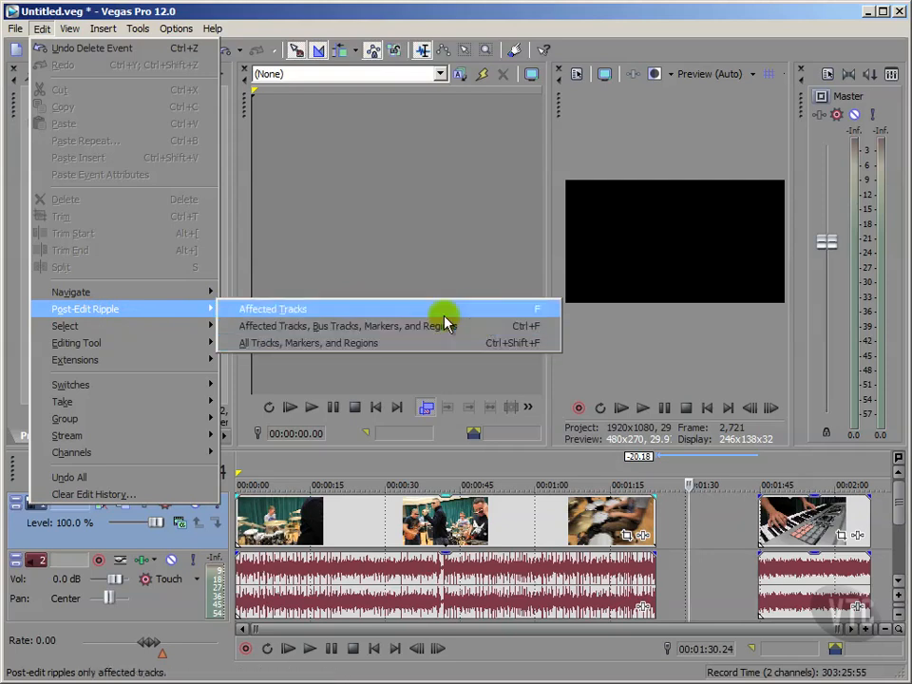
pyautogui.click(317, 315)
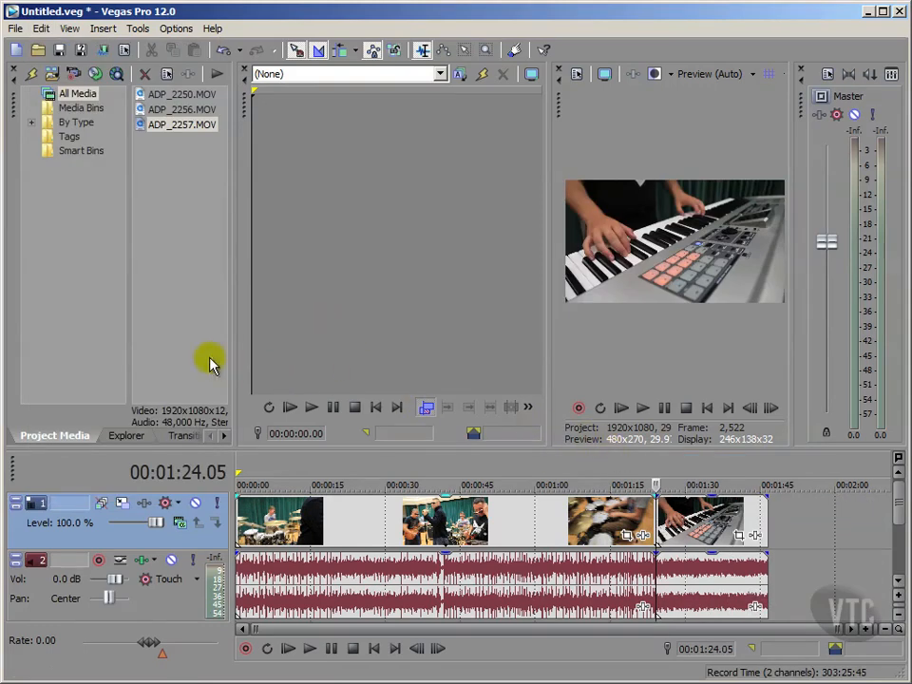
pyautogui.click(111, 352)
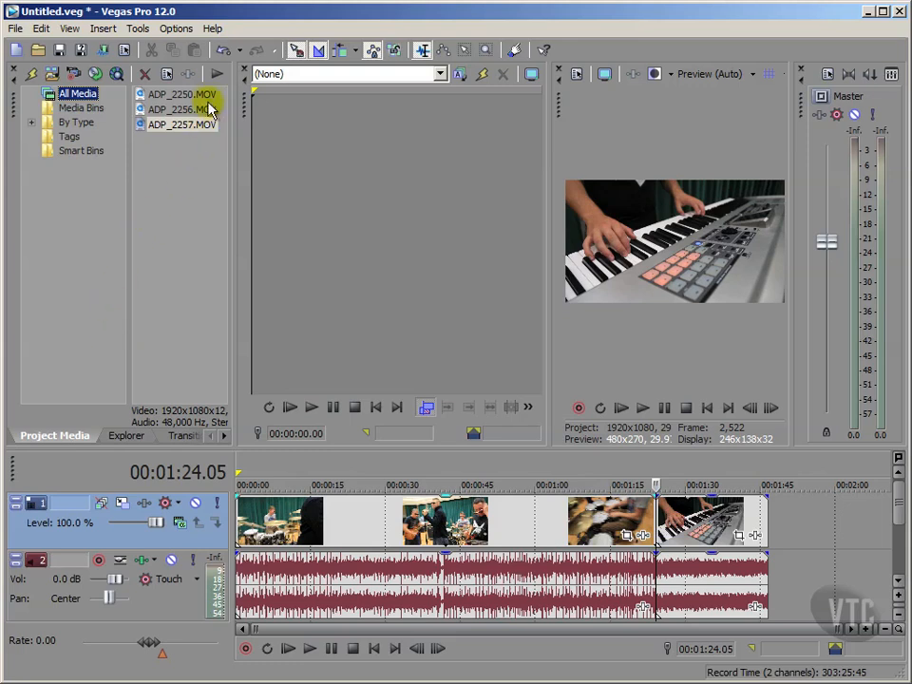
# - Undo twice to bring back the bass clip, return to start and select it
pyautogui.click(225, 52)
pyautogui.click(226, 53)
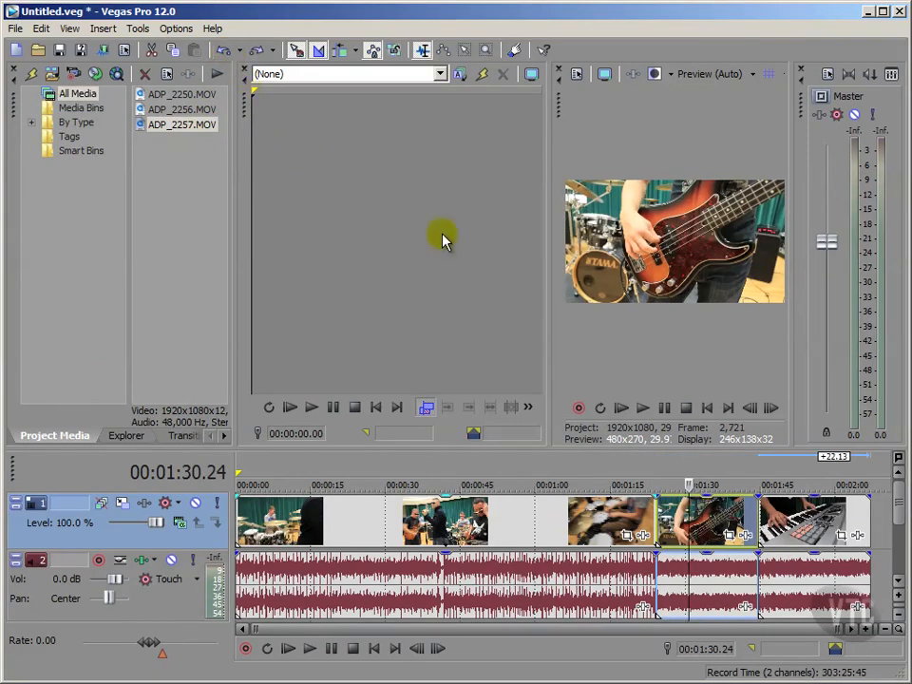
pyautogui.click(705, 408)
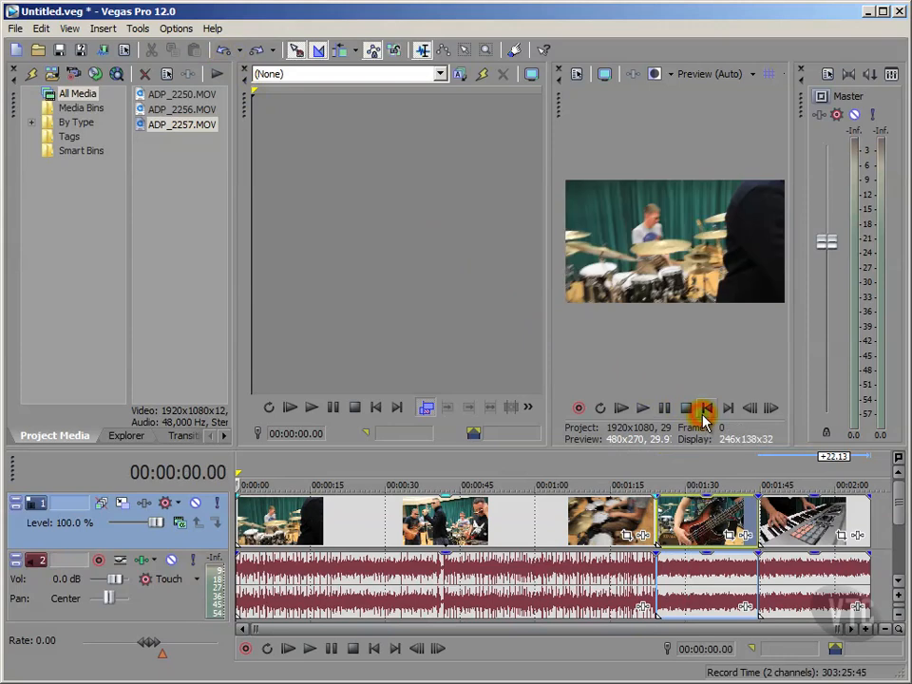
pyautogui.click(83, 356)
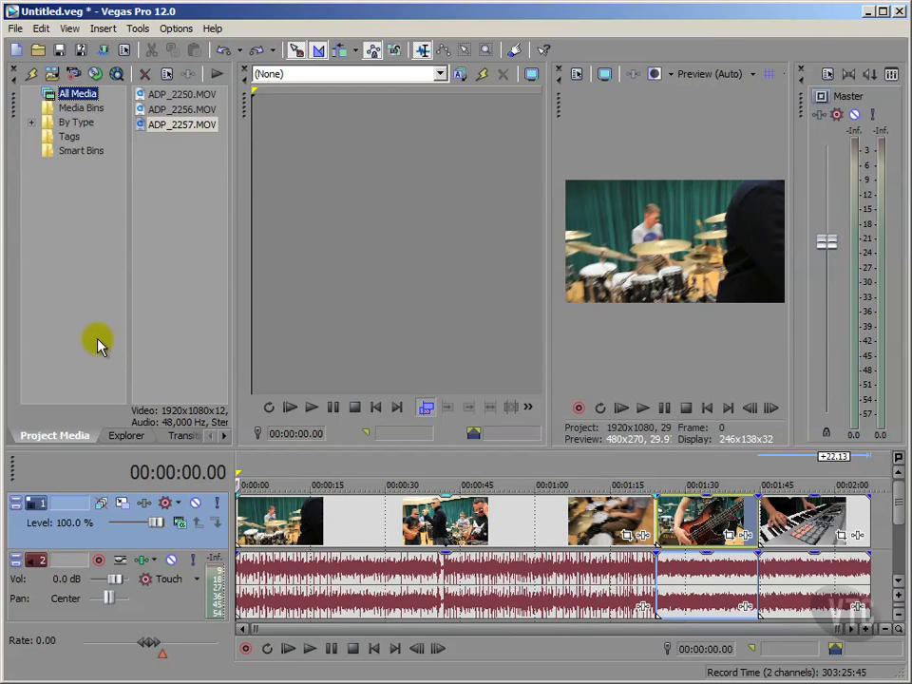
pyautogui.click(698, 538)
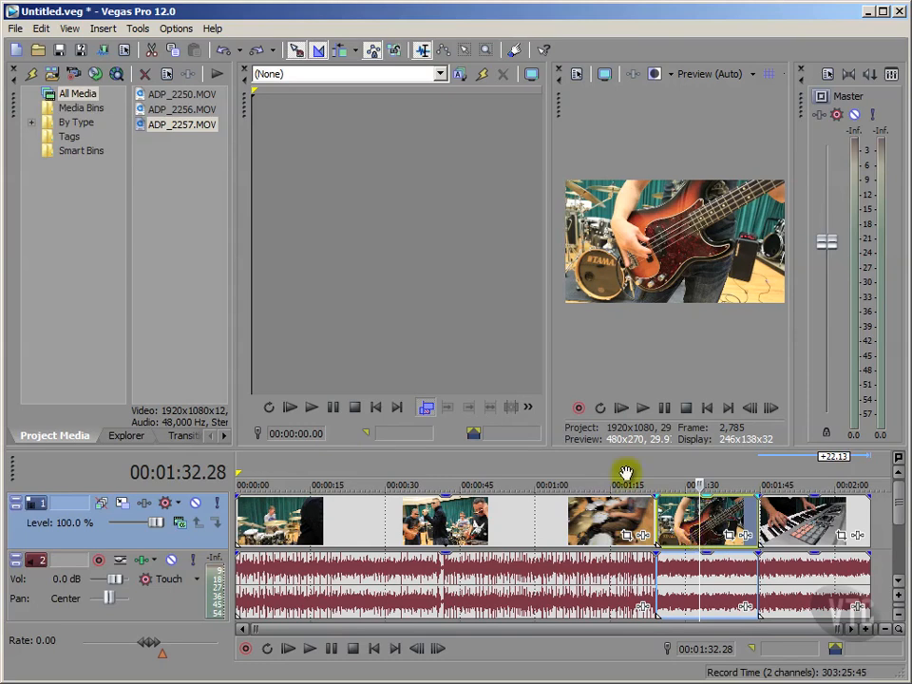
# - Enable Auto Ripple in Affected Tracks mode and delete the bass clip
pyautogui.click(359, 50)
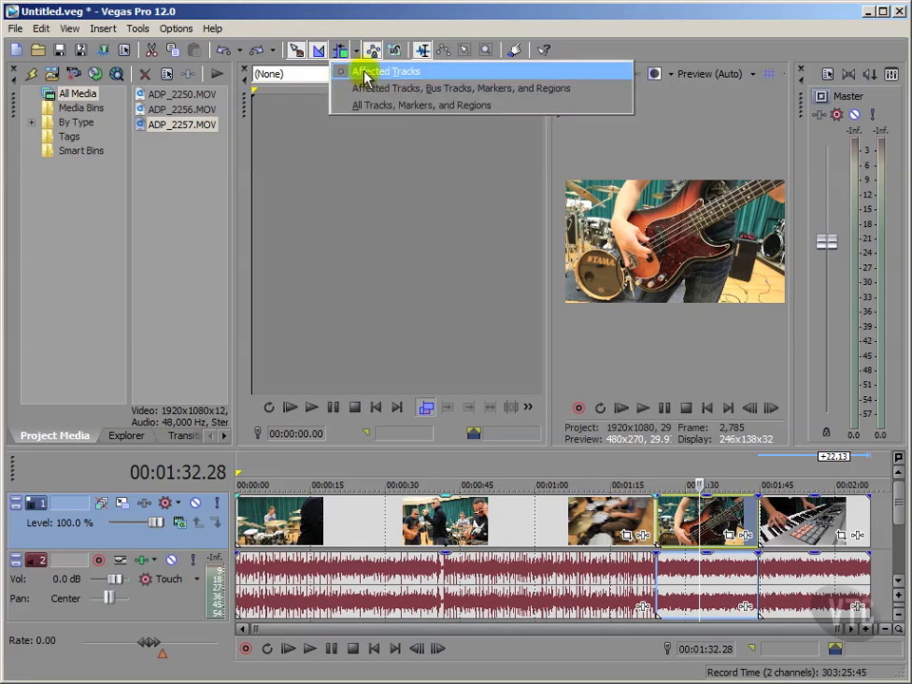
pyautogui.click(346, 21)
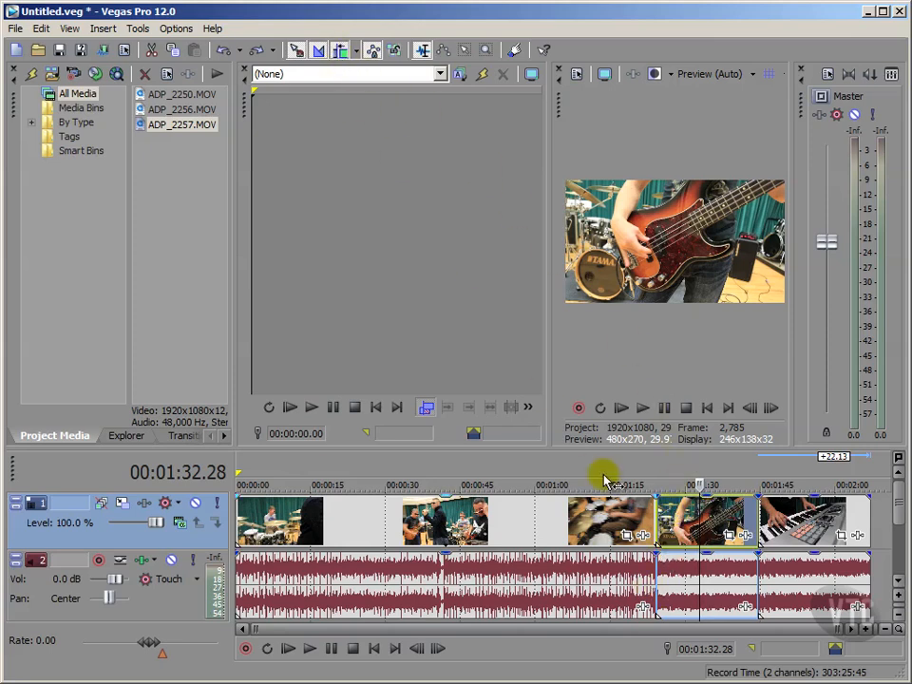
pyautogui.press('Delete')
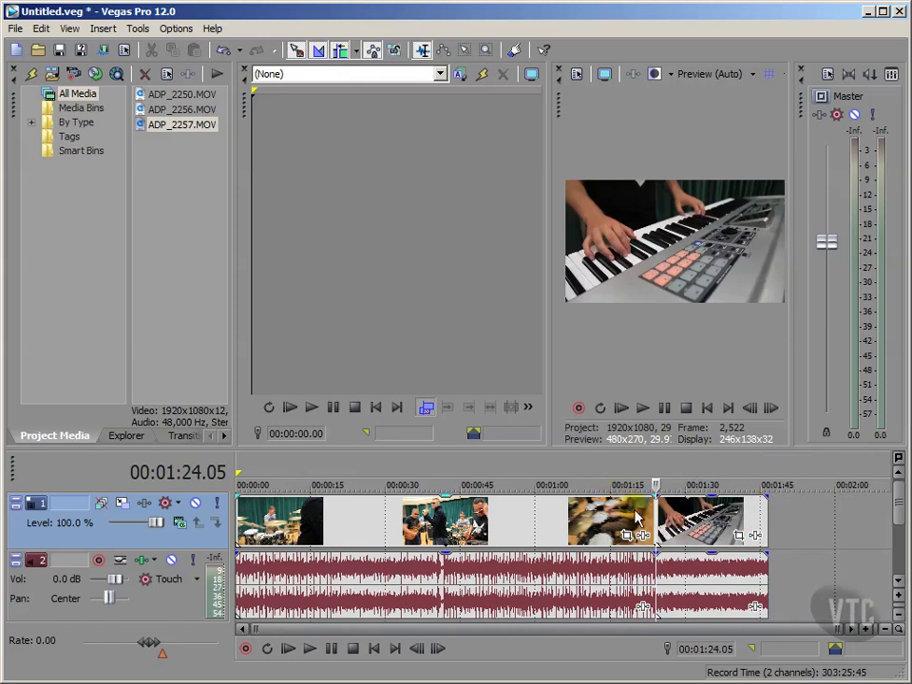
pyautogui.click(707, 407)
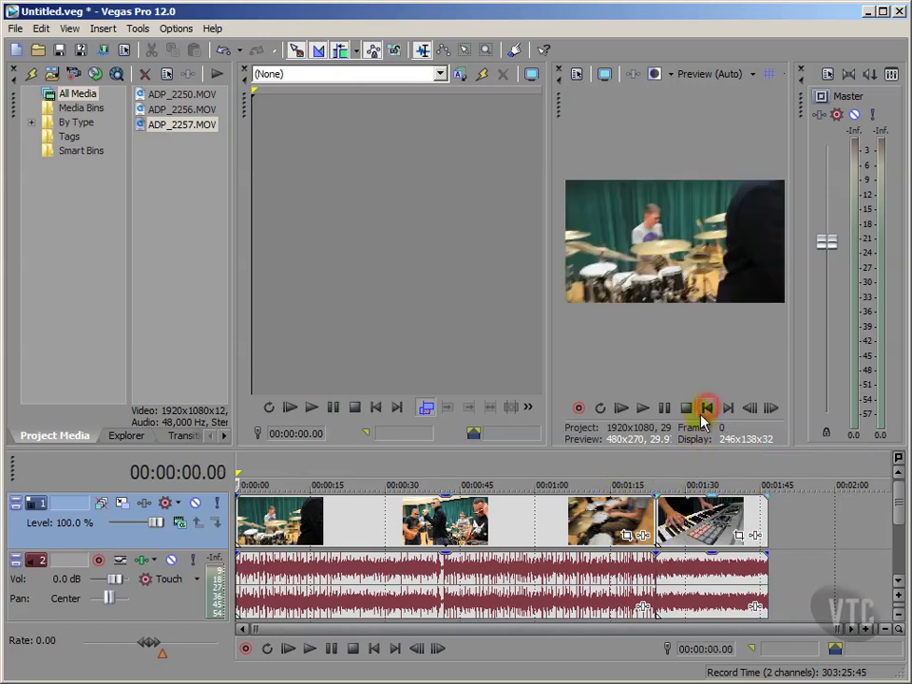
pyautogui.click(82, 387)
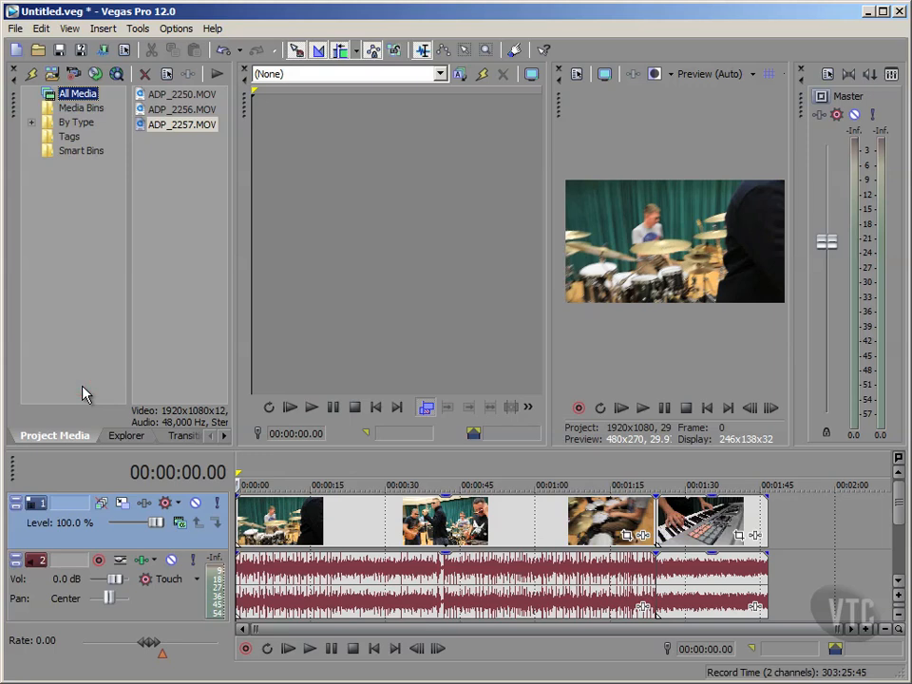